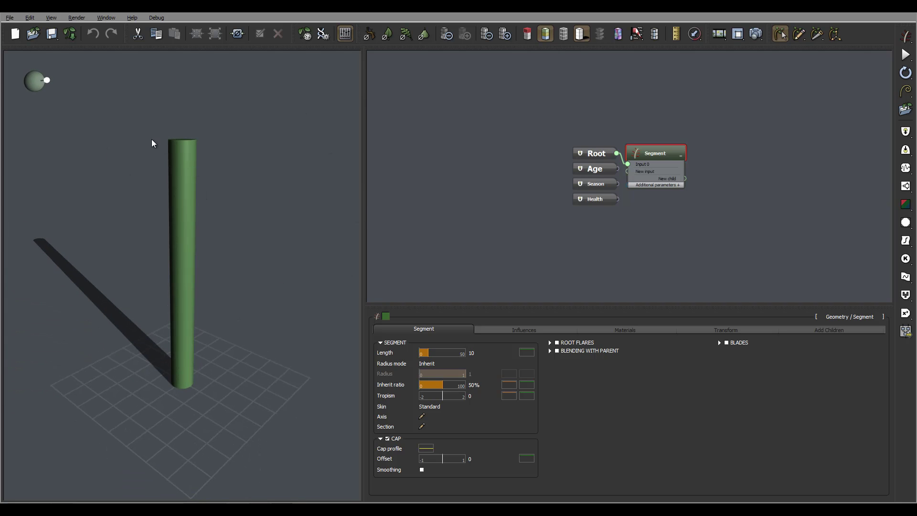
drag(152, 143, 100, 83)
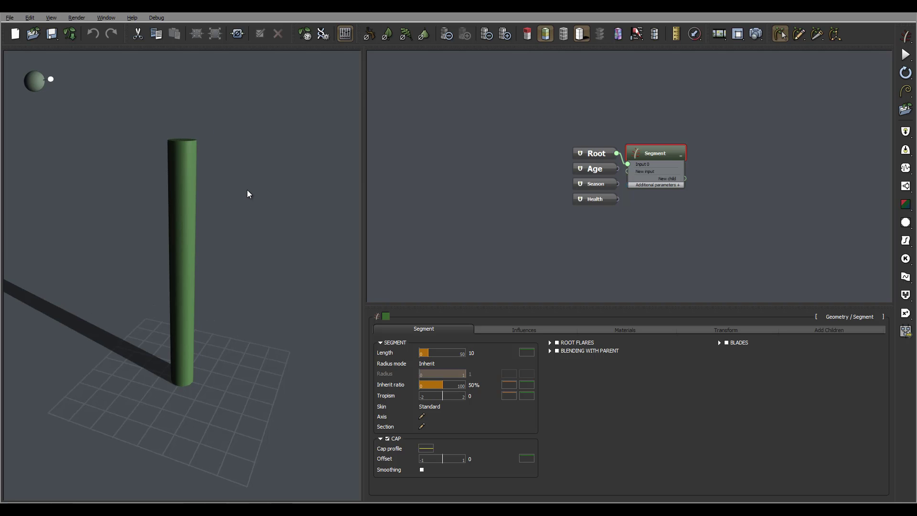
drag(248, 190, 236, 160)
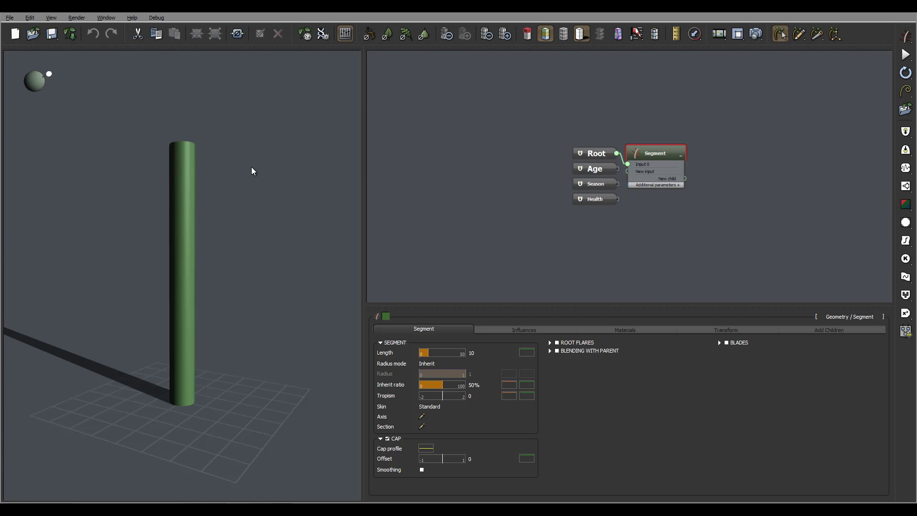
drag(240, 129, 134, 142)
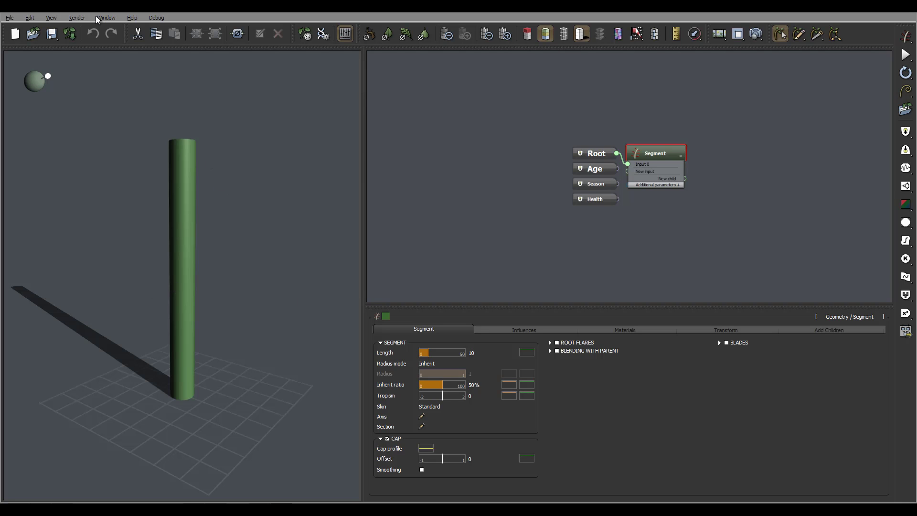
Step: Open the render options for a first look and close them without changes
click(70, 18)
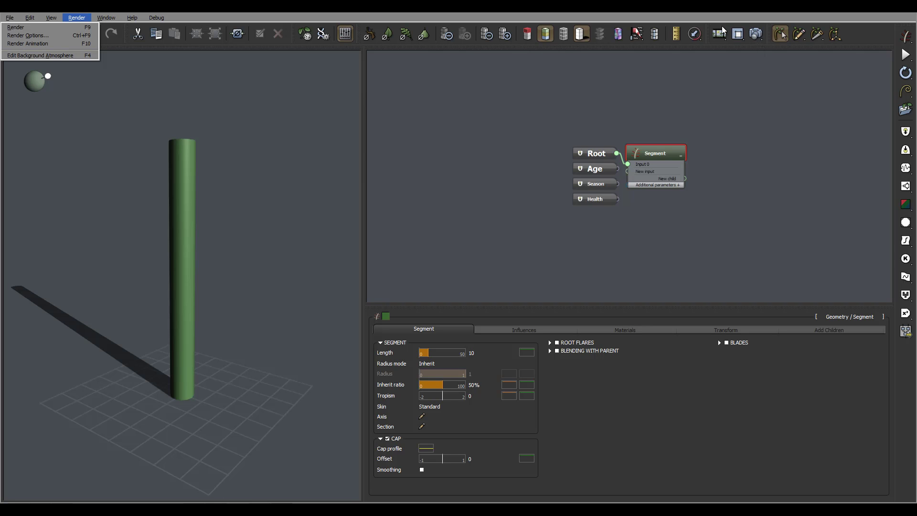
click(758, 34)
click(757, 34)
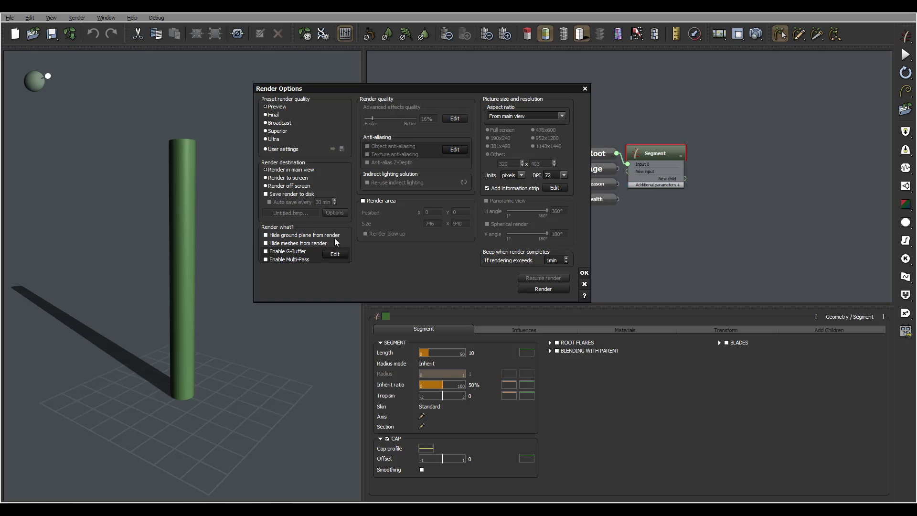
click(584, 89)
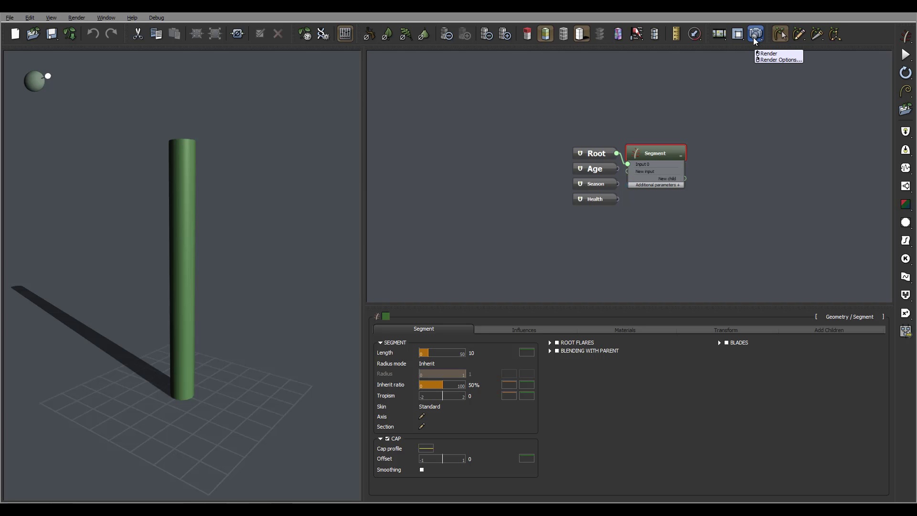
Step: Render the segment in the main view and accept the post render options
click(76, 18)
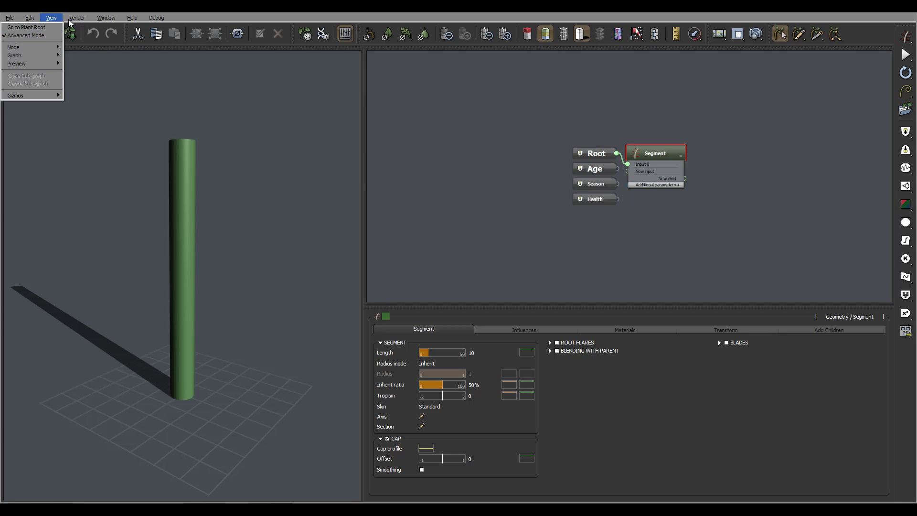
click(70, 27)
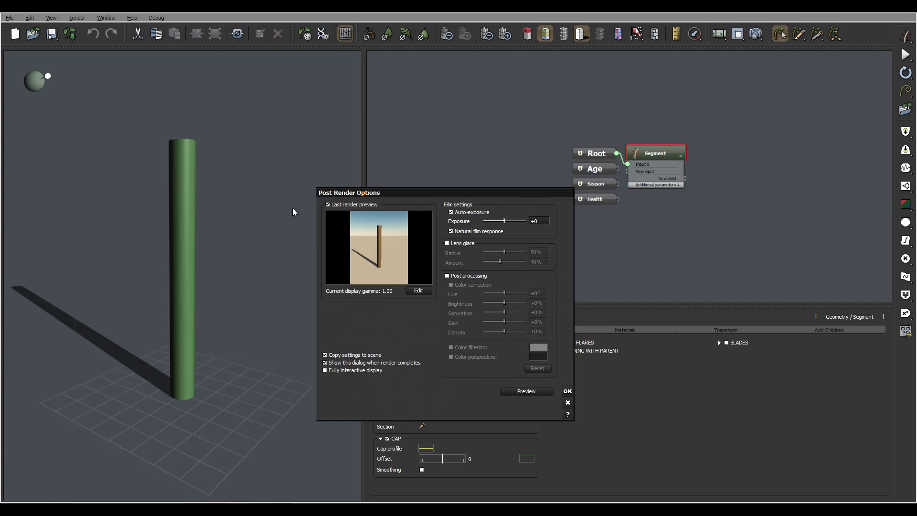
click(567, 391)
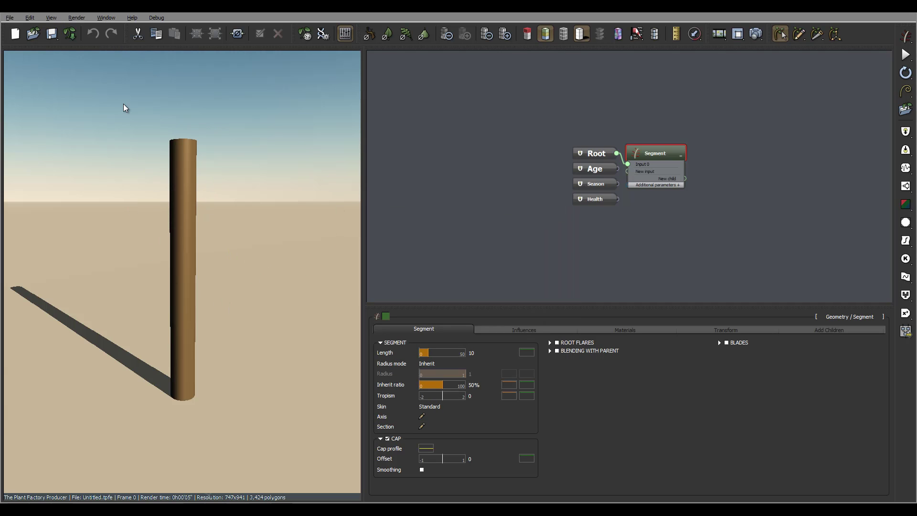
Step: In the render options, try the User settings and Superior quality presets, ending on the Final preset
click(78, 18)
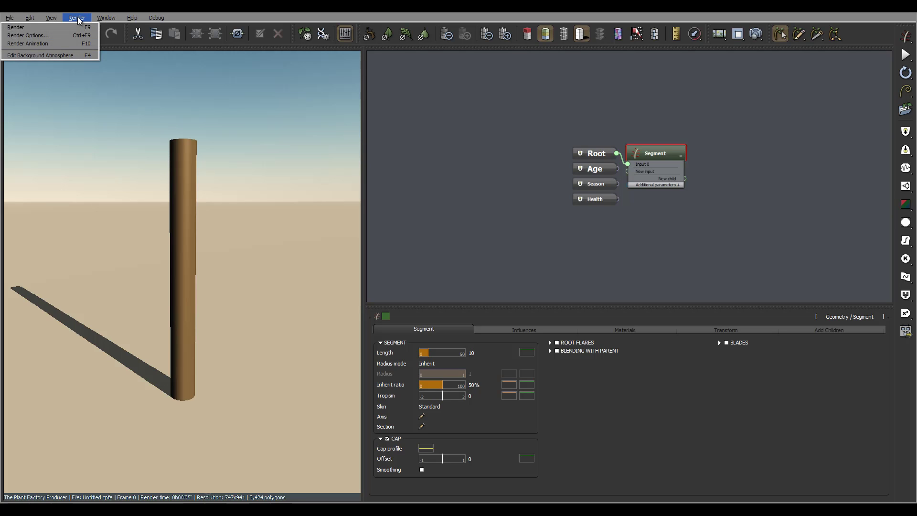
click(69, 34)
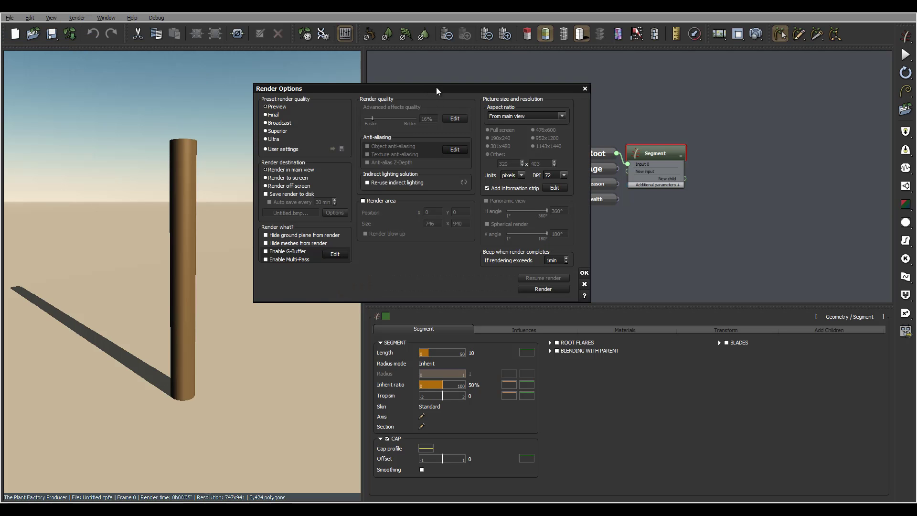
drag(436, 89, 493, 81)
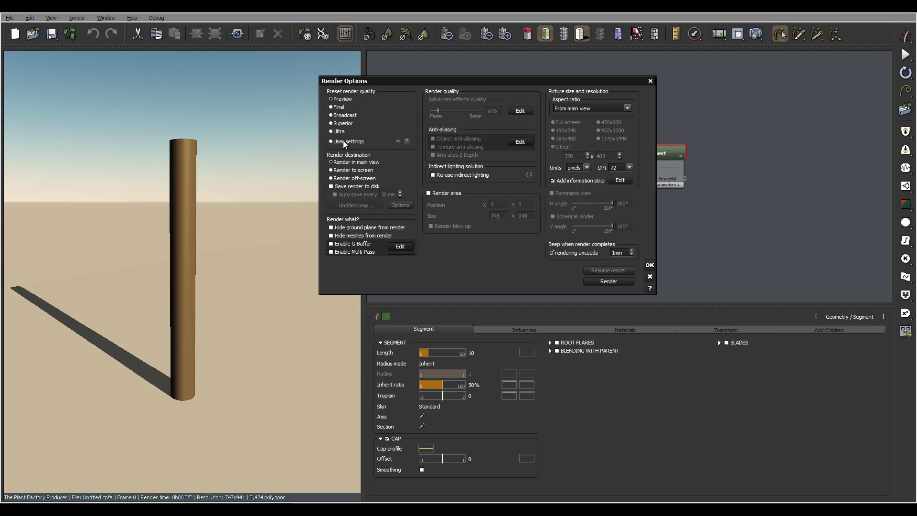
click(331, 141)
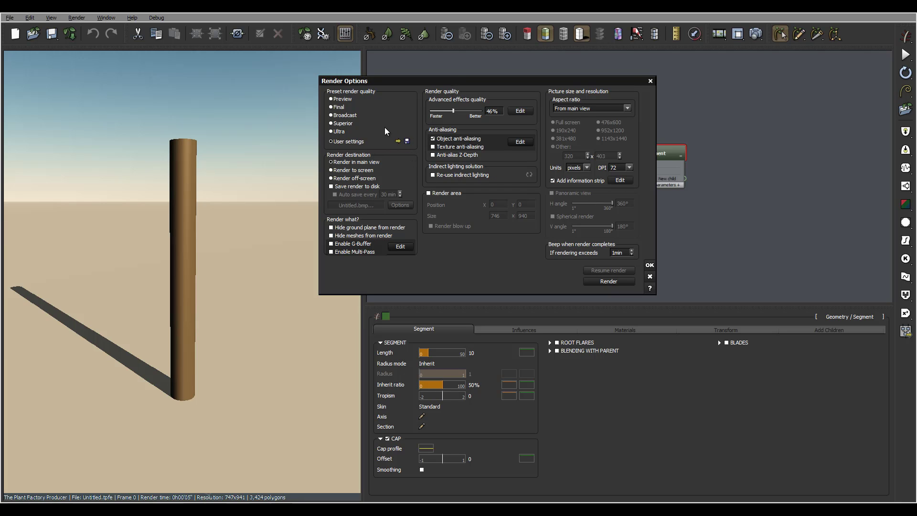
click(332, 124)
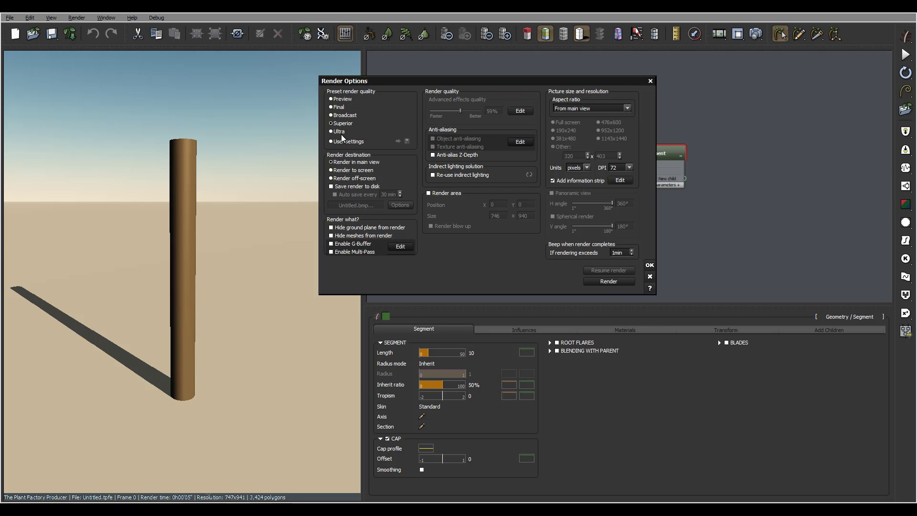
click(339, 107)
Step: Examine the G-Buffer / Multi-Pass options with G-Buffer temporarily enabled, and the advanced effects options, cancelling both dialogs
click(332, 244)
click(401, 246)
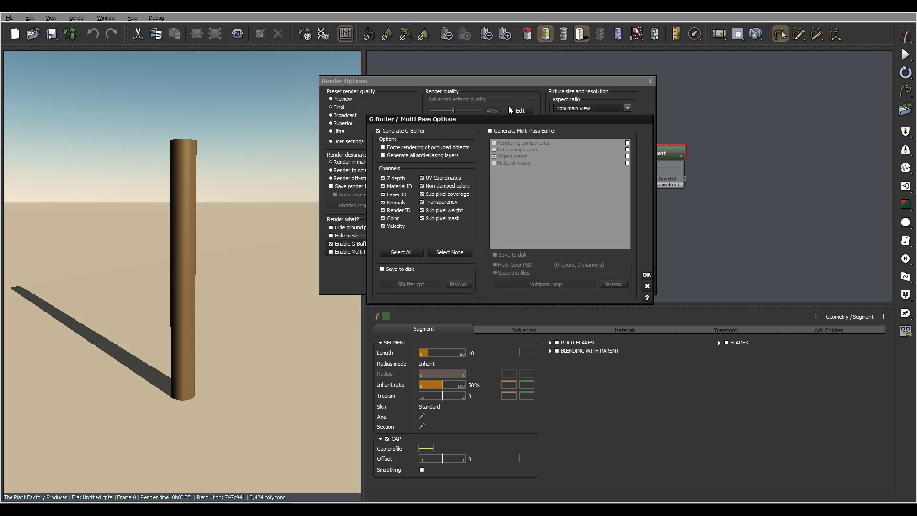
click(647, 286)
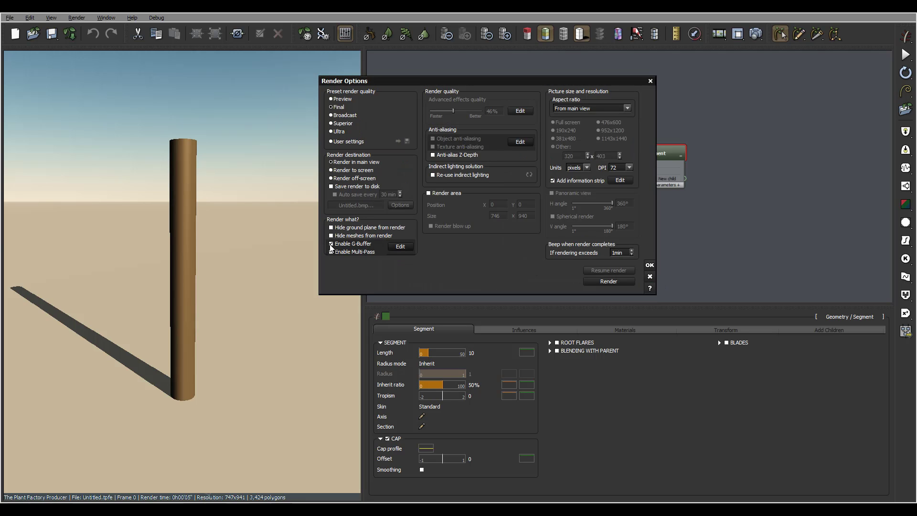
click(331, 244)
click(516, 112)
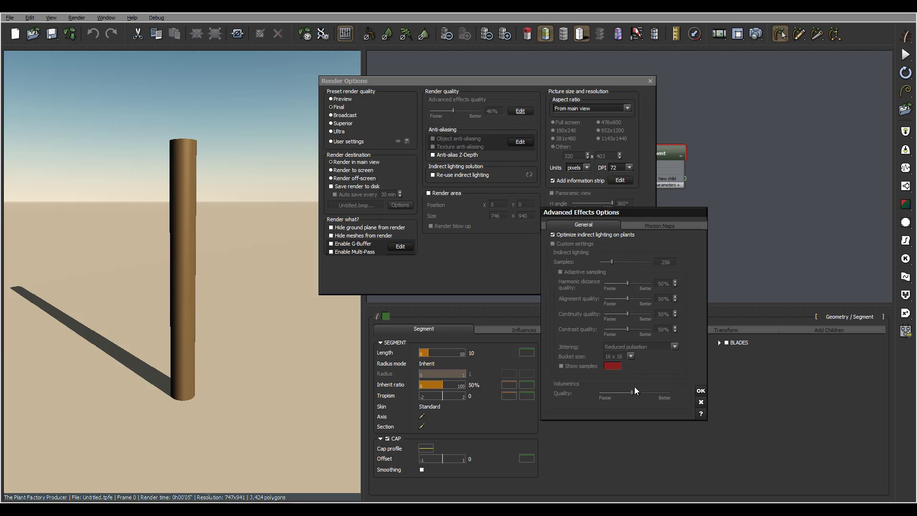
click(704, 402)
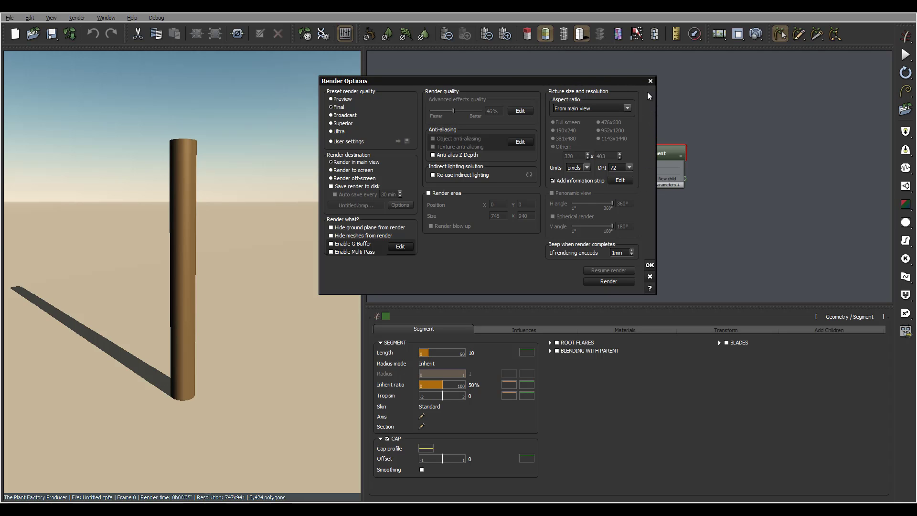
Step: Set the picture aspect ratio to Free (user defined) and the render destination to Render to screen
click(626, 108)
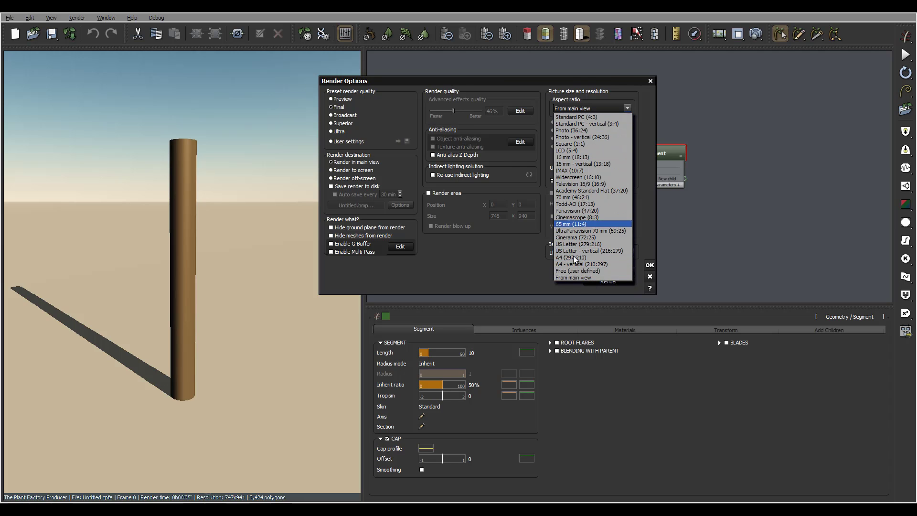
click(495, 283)
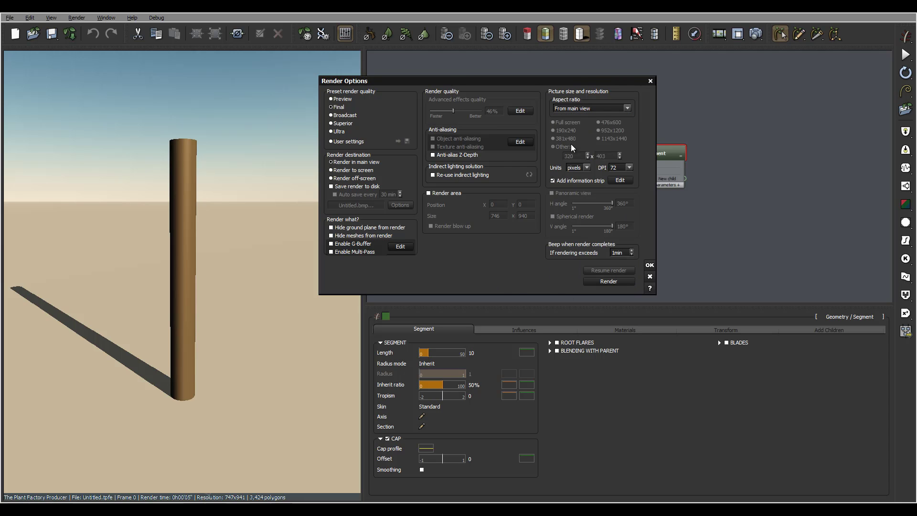
click(584, 108)
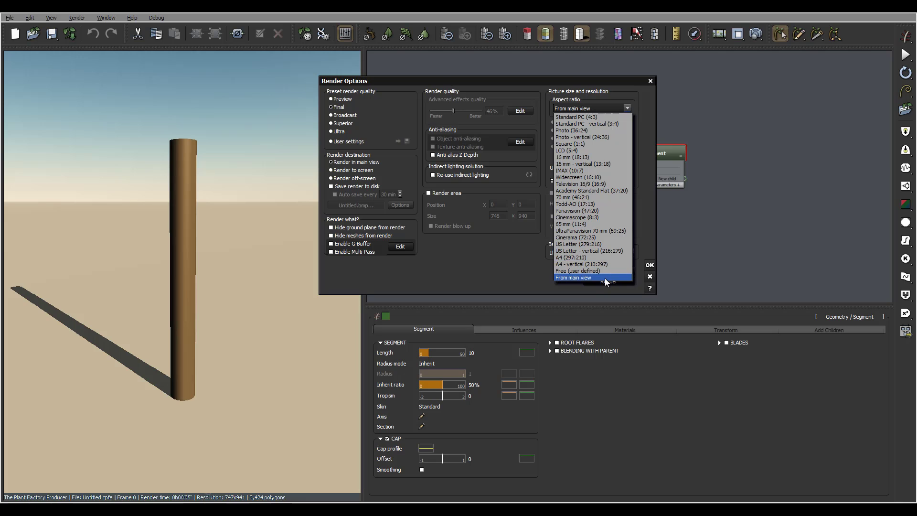
click(576, 272)
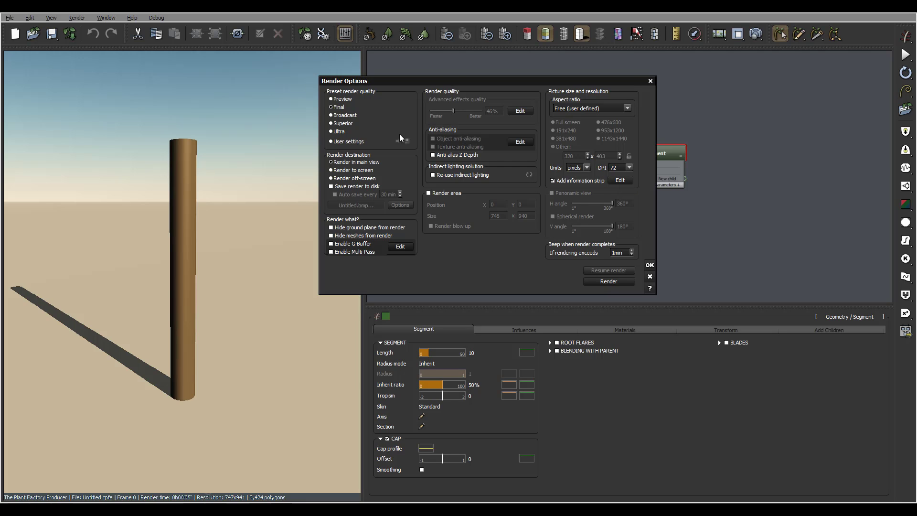
click(353, 170)
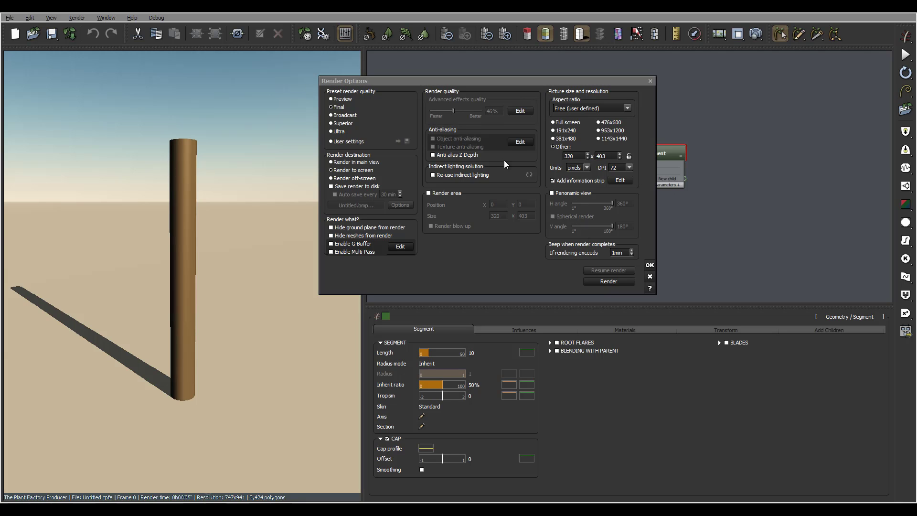
Step: Review which items the render information strip includes, and close the render options without applying them
click(619, 181)
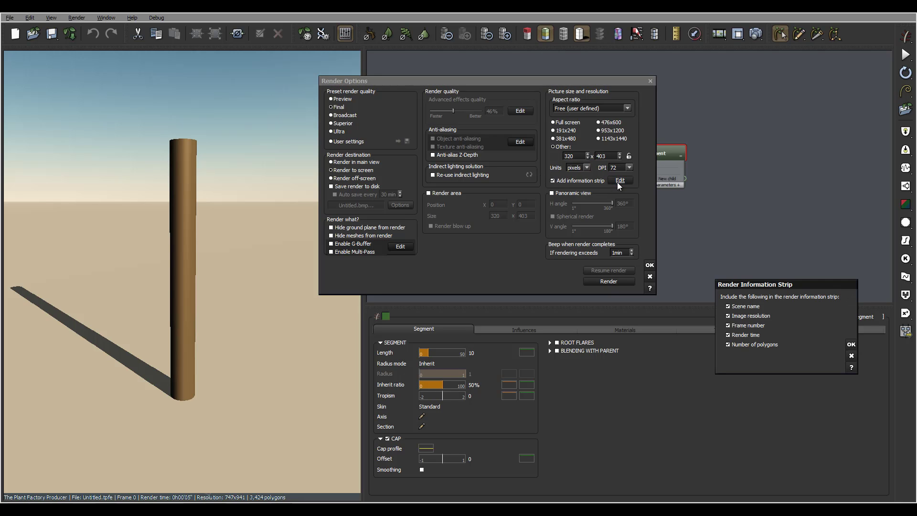
click(852, 344)
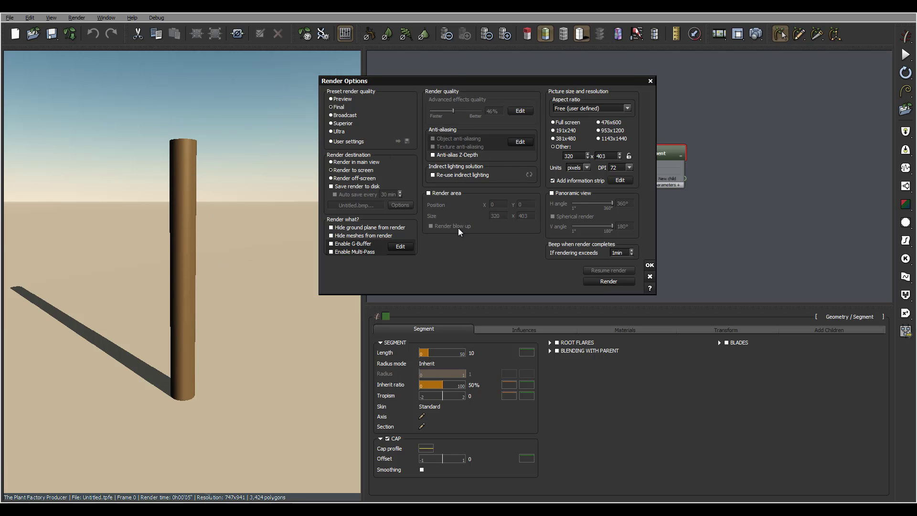
click(650, 277)
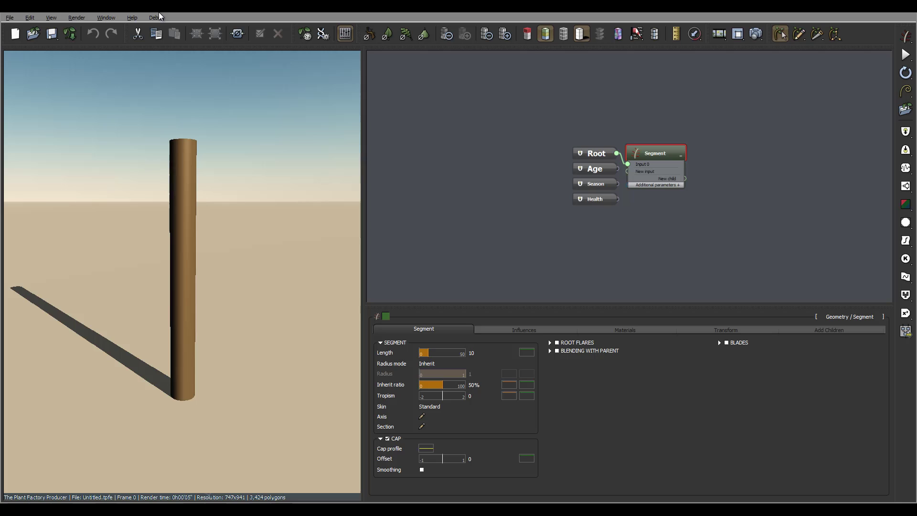
Step: Examine the animation render options and cancel out of them
click(75, 19)
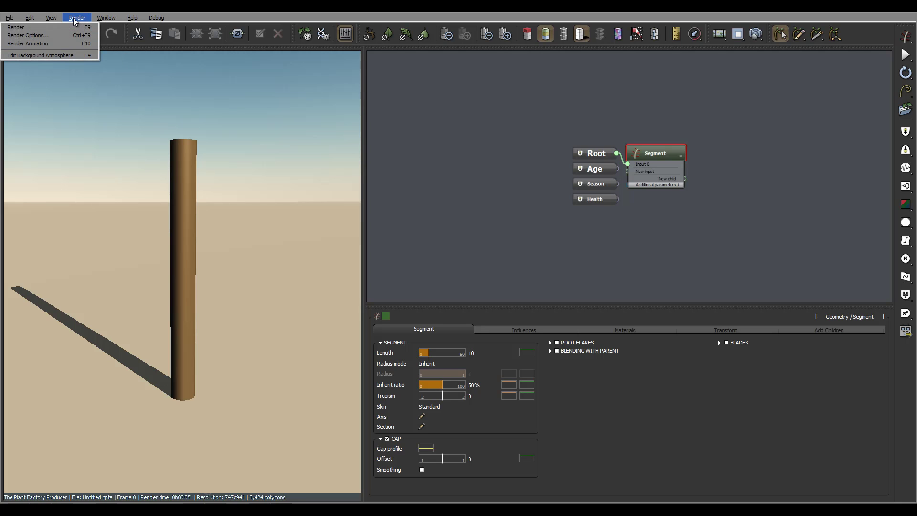
click(65, 45)
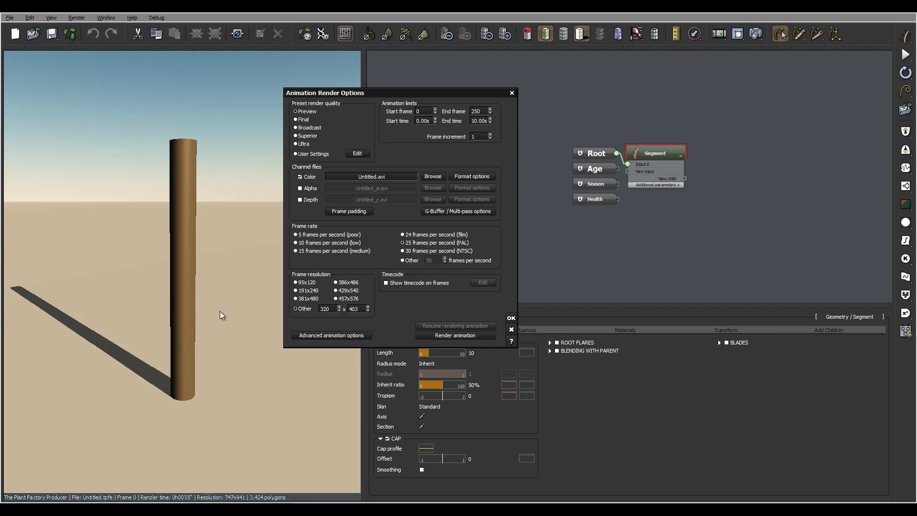
click(511, 330)
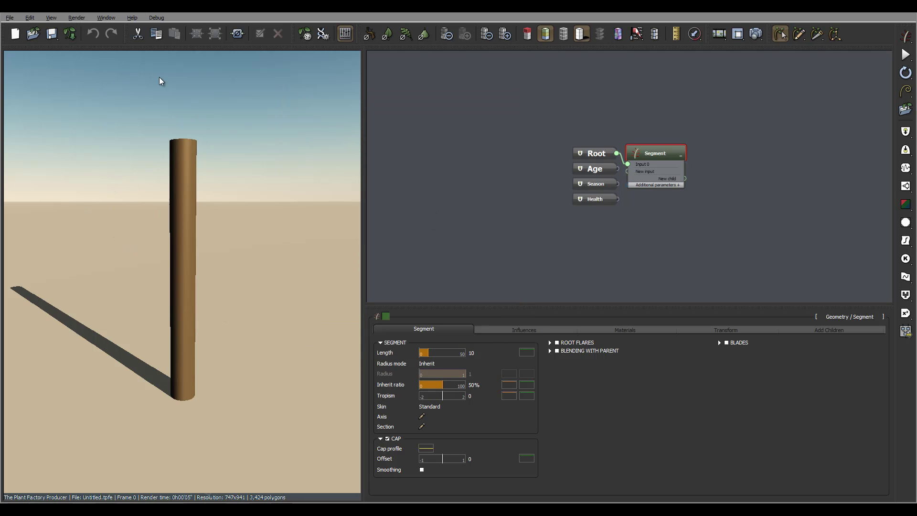
Step: Open the background atmosphere for editing and set its lighting model to Global radiosity
click(77, 18)
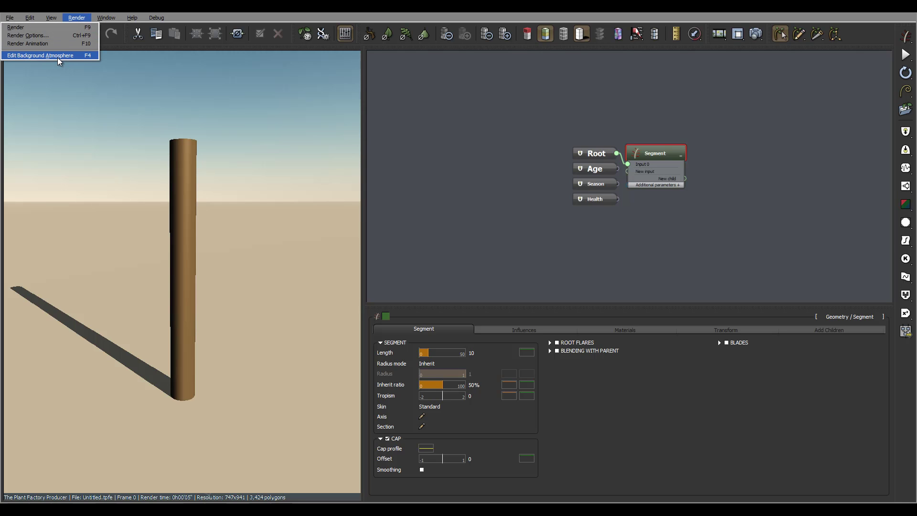
click(57, 57)
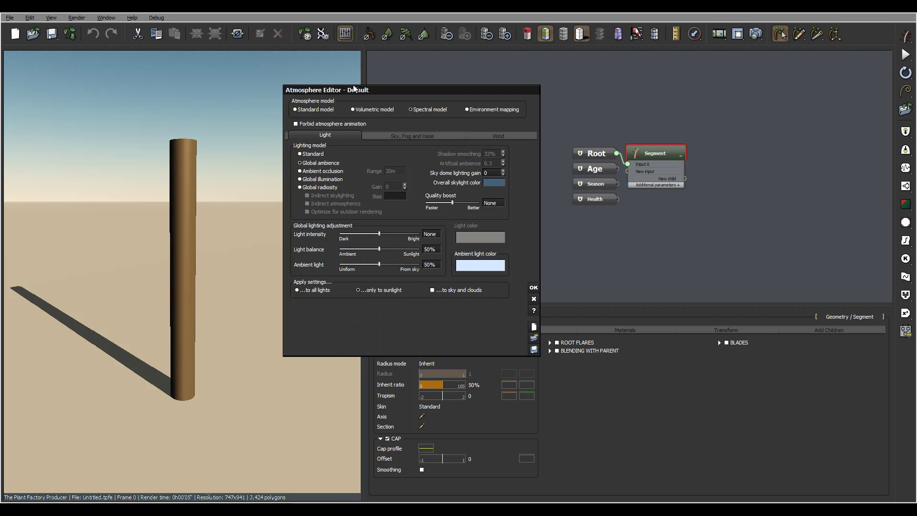
drag(354, 89, 409, 87)
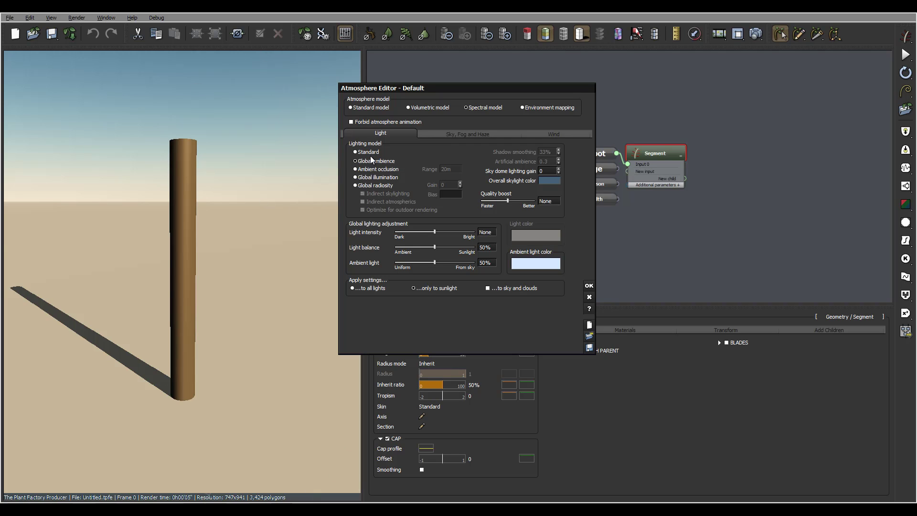
click(358, 185)
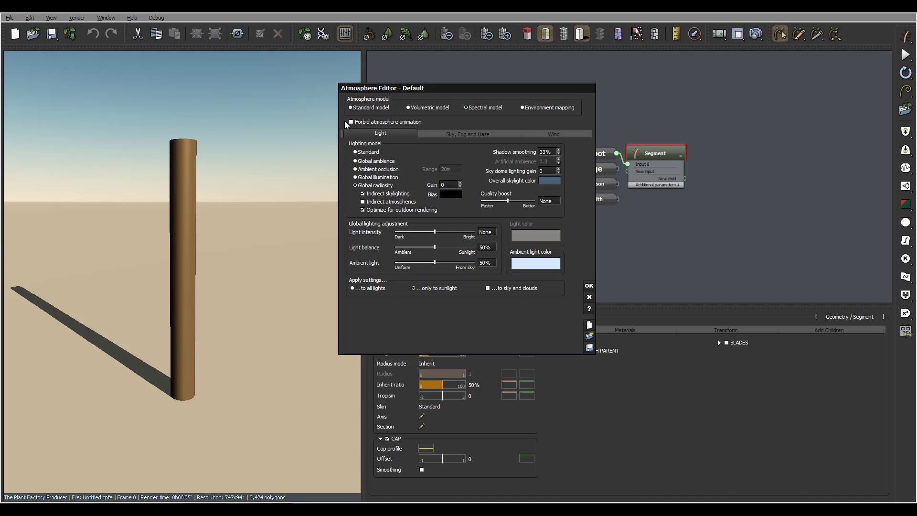
Step: Return to the interactive plant preview and swing the light direction around so the trunk's shadow falls behind it
click(239, 140)
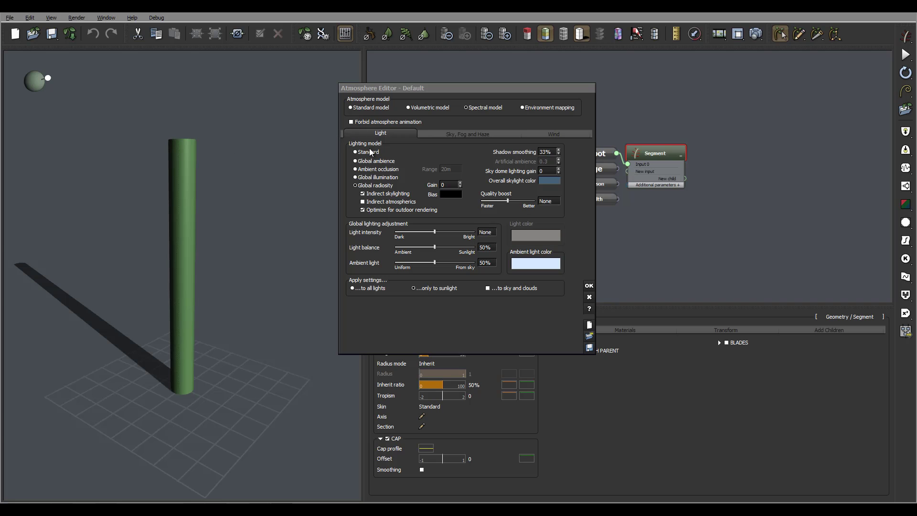
mouse_move(48, 79)
mouse_down()
mouse_move(51, 59)
mouse_move(50, 85)
mouse_move(29, 84)
mouse_move(32, 70)
mouse_move(62, 64)
mouse_move(58, 85)
mouse_move(33, 89)
mouse_move(53, 88)
mouse_move(63, 62)
mouse_move(54, 94)
mouse_move(79, 72)
mouse_move(79, 91)
mouse_move(56, 92)
mouse_up()
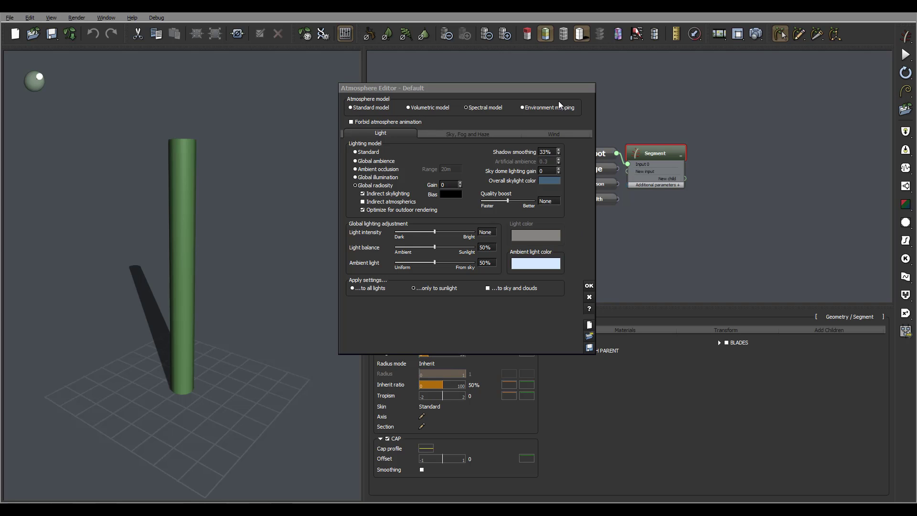
Step: Try out the other atmosphere models, such as Volumetric, and set the atmosphere back to the Spectral model
click(368, 107)
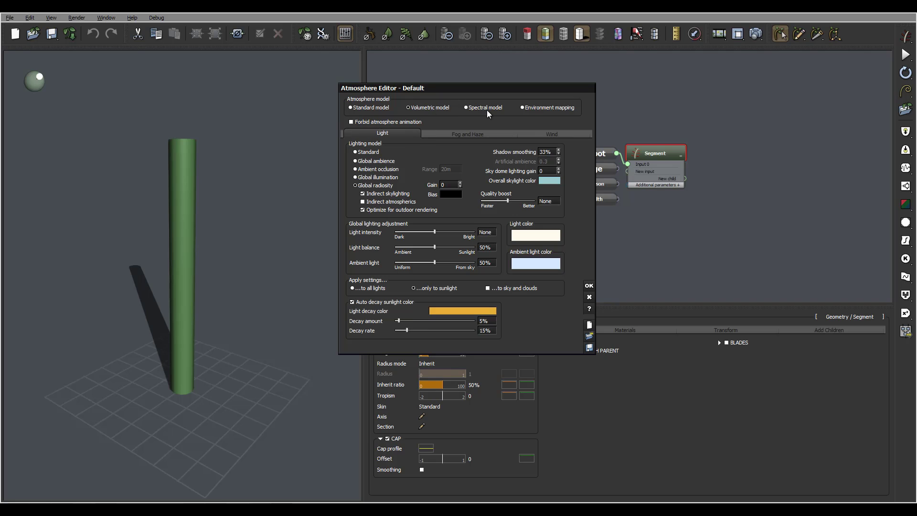
click(560, 109)
click(482, 107)
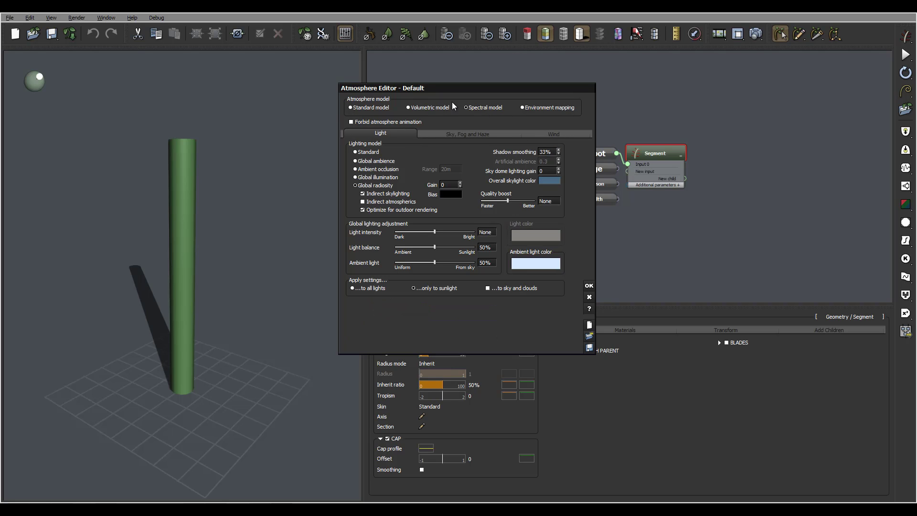
Step: Examine the atmosphere's sky, fog and haze settings and its wind settings while viewing the trunk from several angles
click(481, 136)
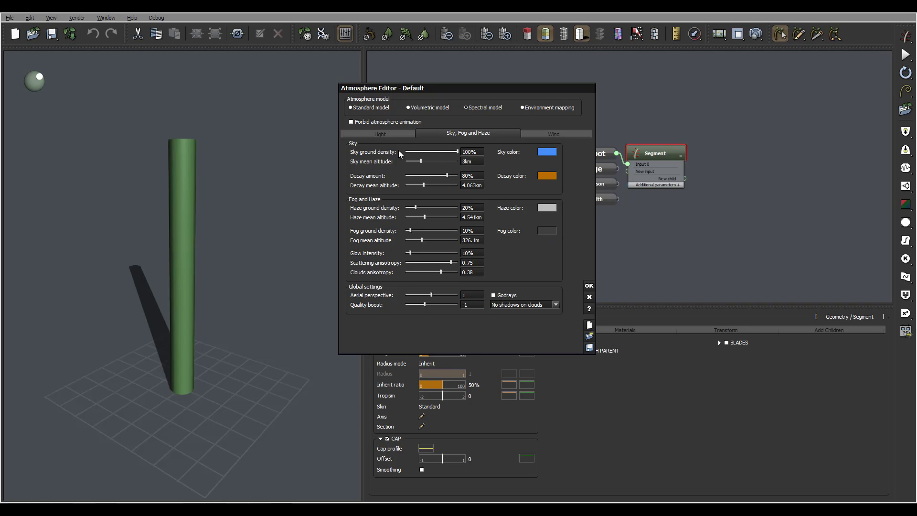
click(554, 134)
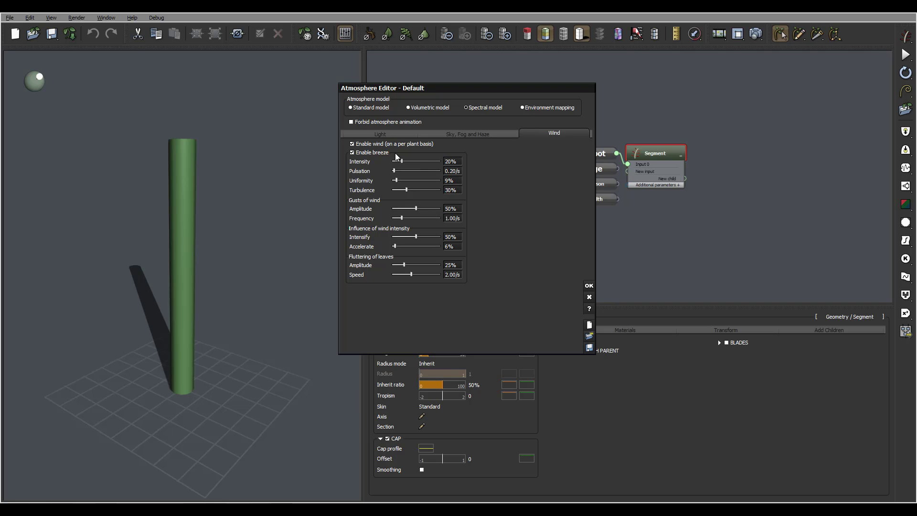
mouse_move(231, 226)
mouse_down()
mouse_move(228, 198)
mouse_move(227, 209)
mouse_up()
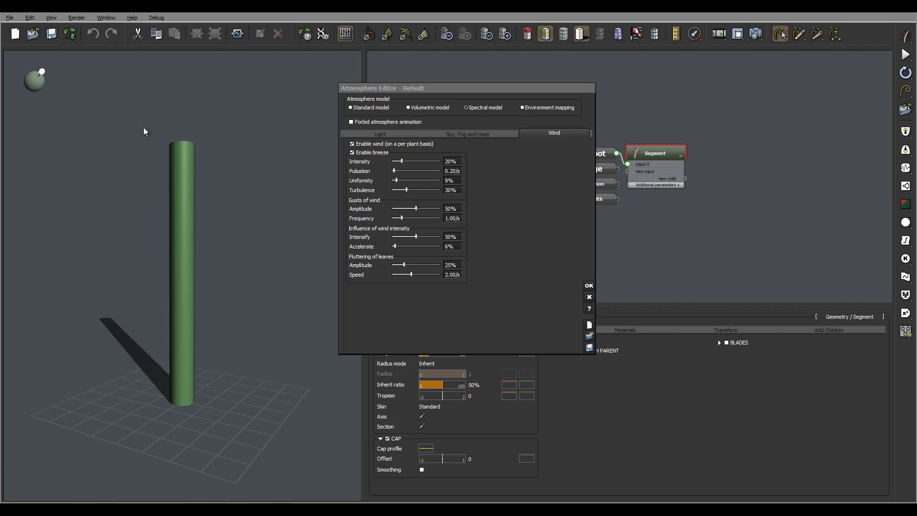
mouse_move(191, 161)
mouse_down()
mouse_move(223, 190)
mouse_move(171, 157)
mouse_up()
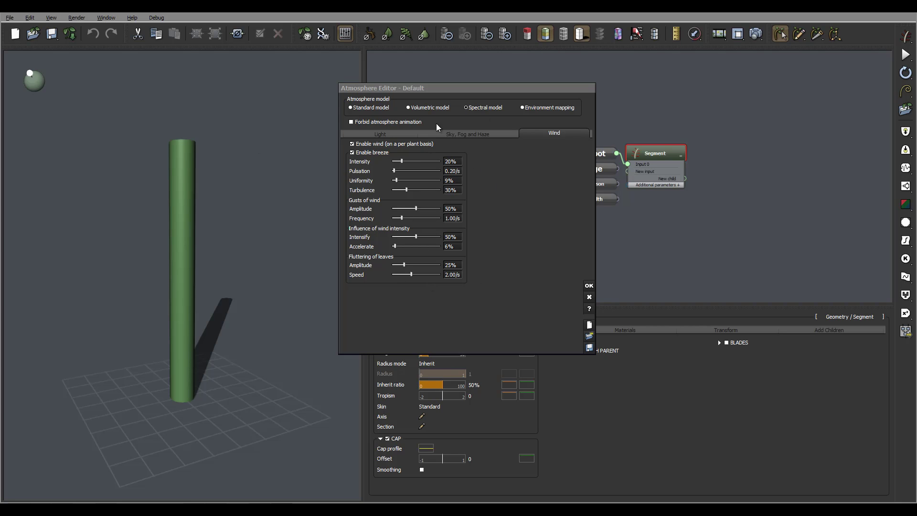
drag(189, 139, 172, 173)
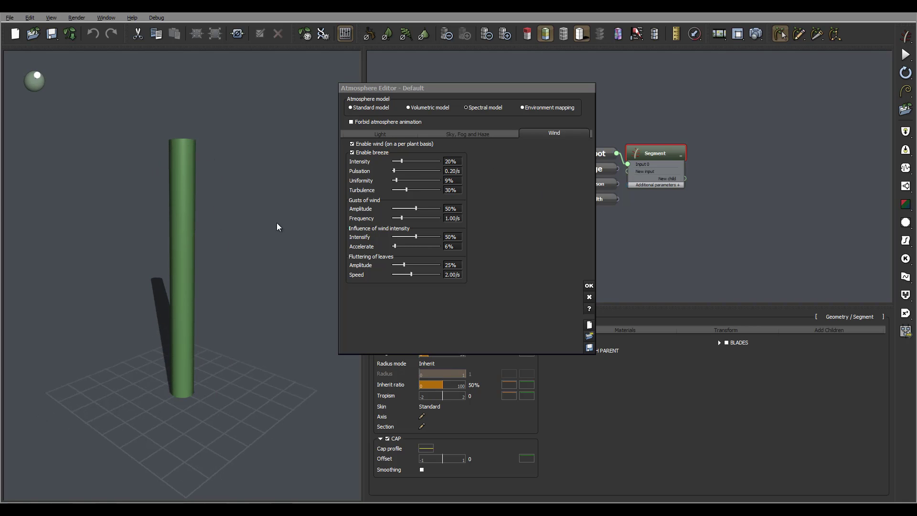
click(474, 135)
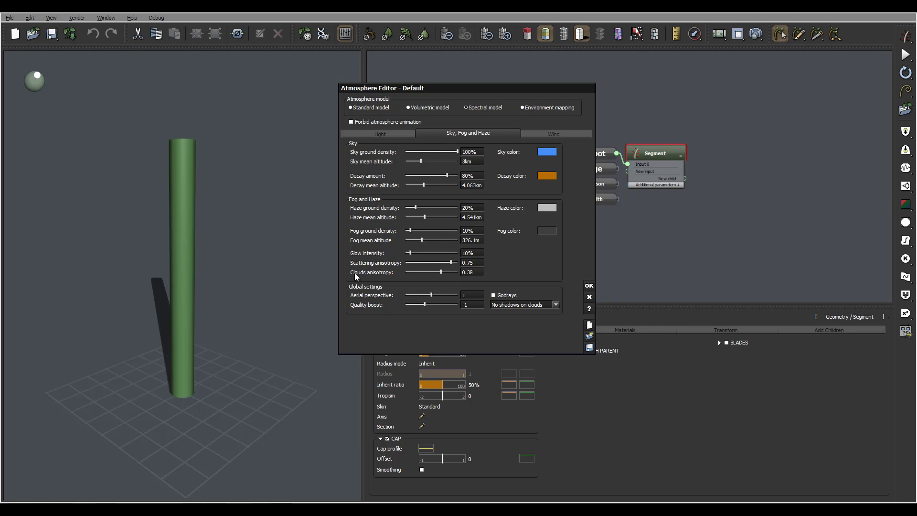
Step: Lower the light direction so the trunk casts a longer shadow, and cancel out of the atmosphere settings
drag(170, 176, 197, 200)
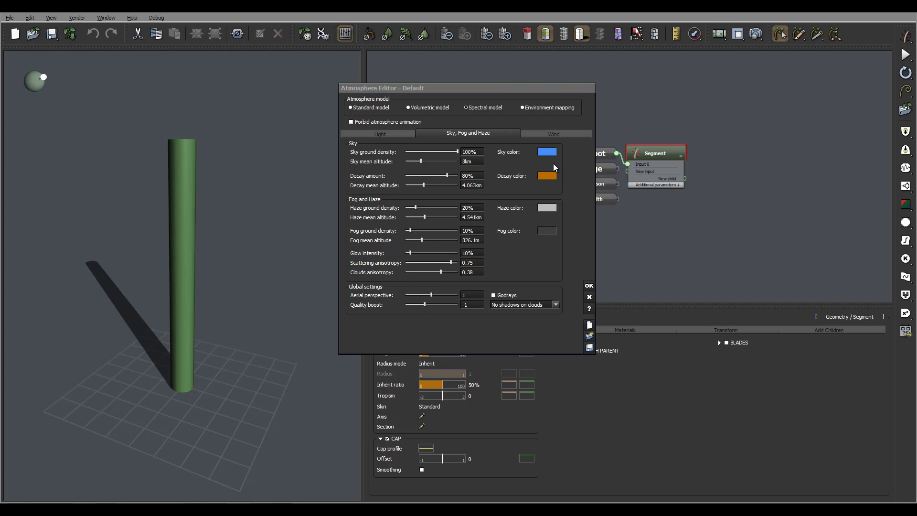
drag(236, 165, 224, 168)
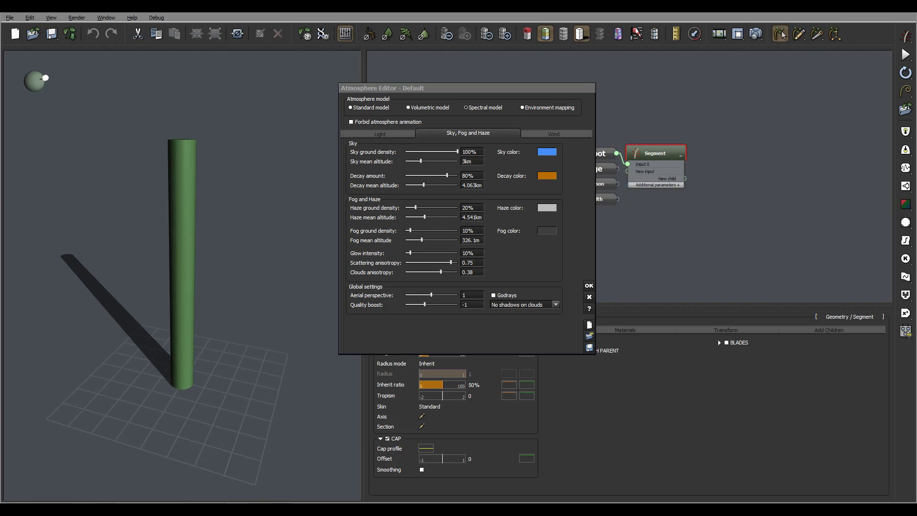
key(Escape)
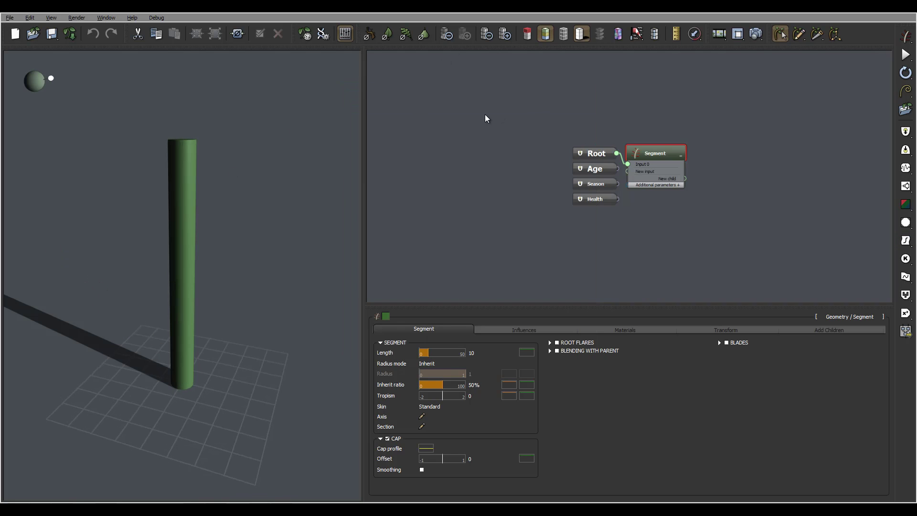
Step: Bring up the display of finished renders, and reposition and enlarge its window
click(719, 34)
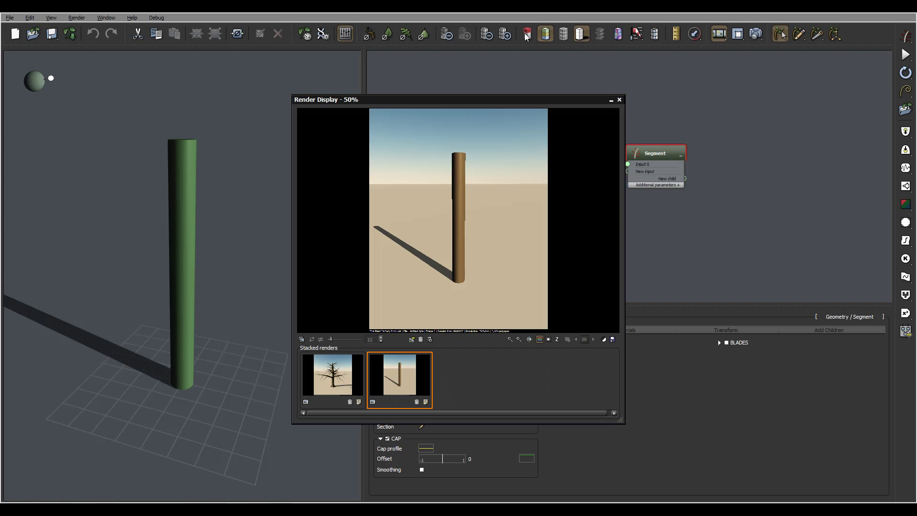
drag(527, 96, 500, 68)
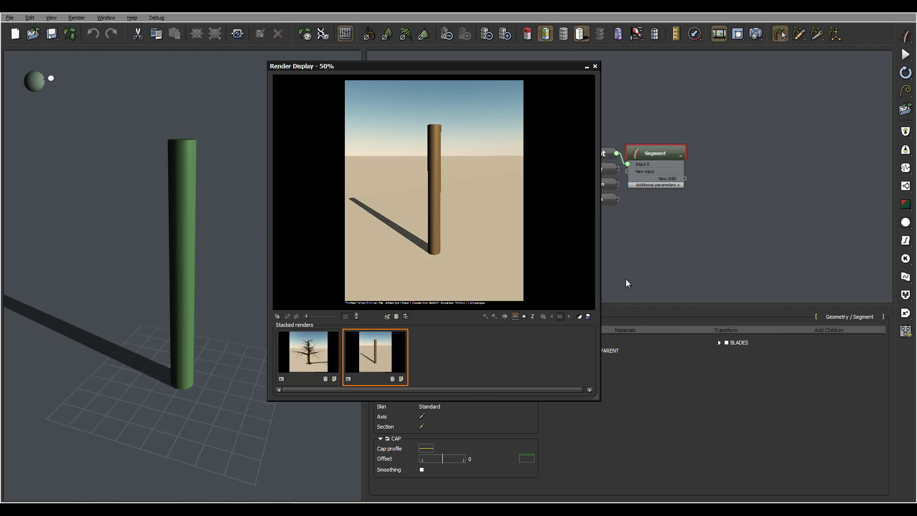
drag(597, 397, 669, 409)
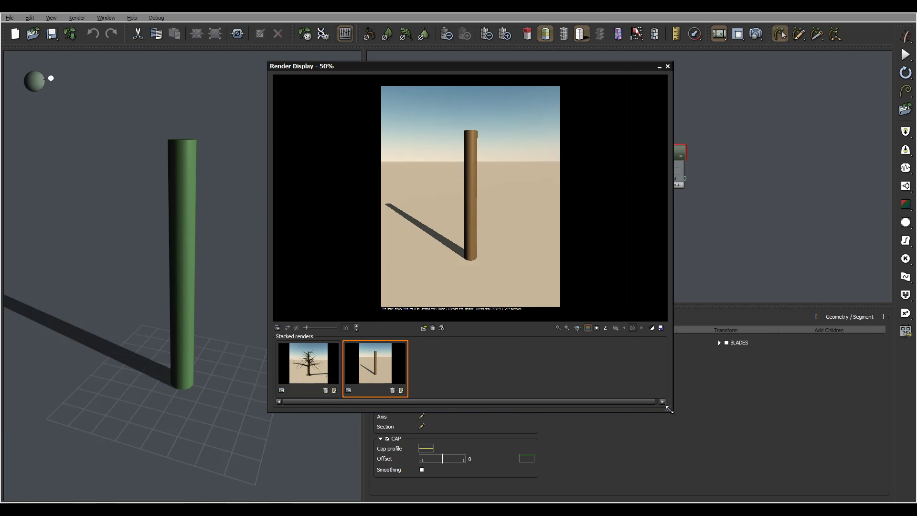
Step: View the stacked render of the branching tree, return to the trunk render, and widen the render display
click(312, 365)
click(368, 371)
drag(669, 409, 702, 412)
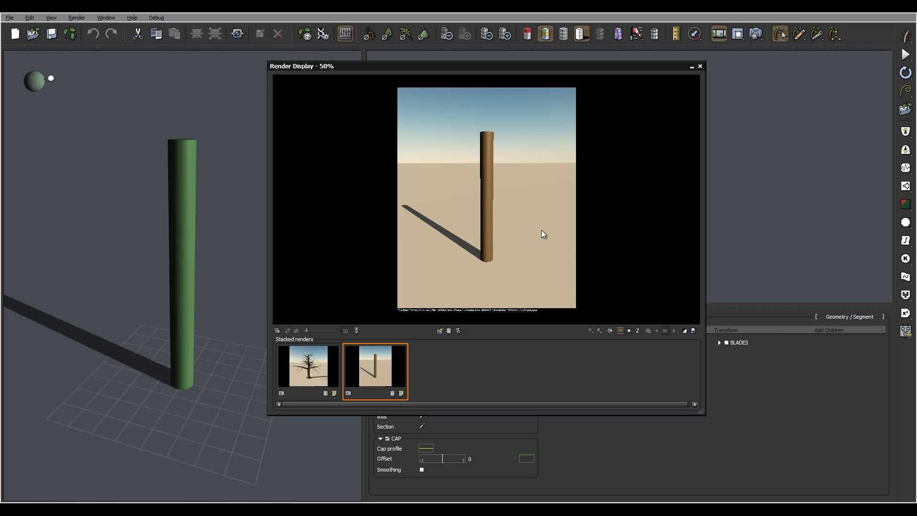
Step: View the trunk render's alpha and depth channels, and switch back to its color image
click(630, 331)
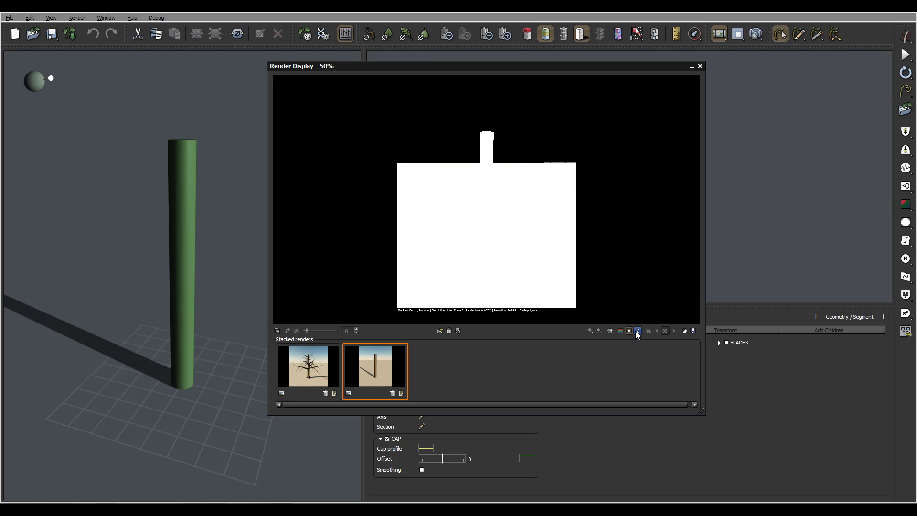
click(638, 331)
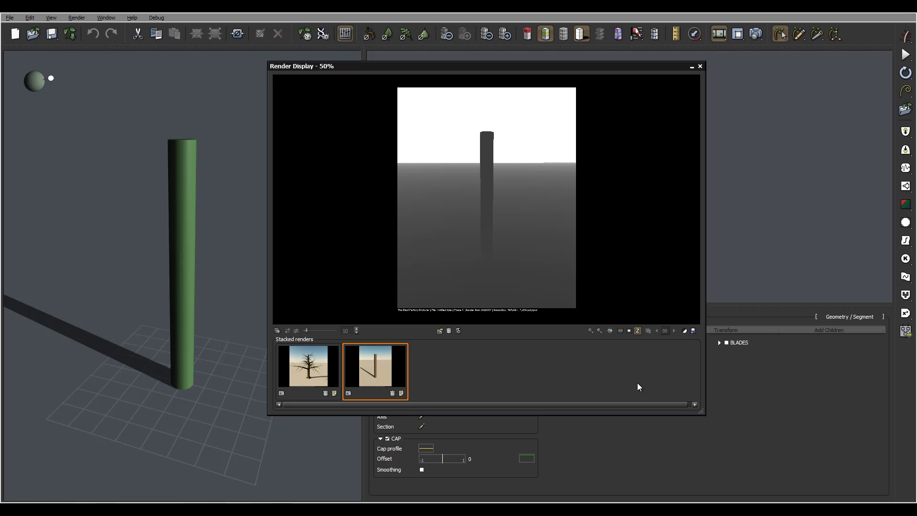
click(620, 331)
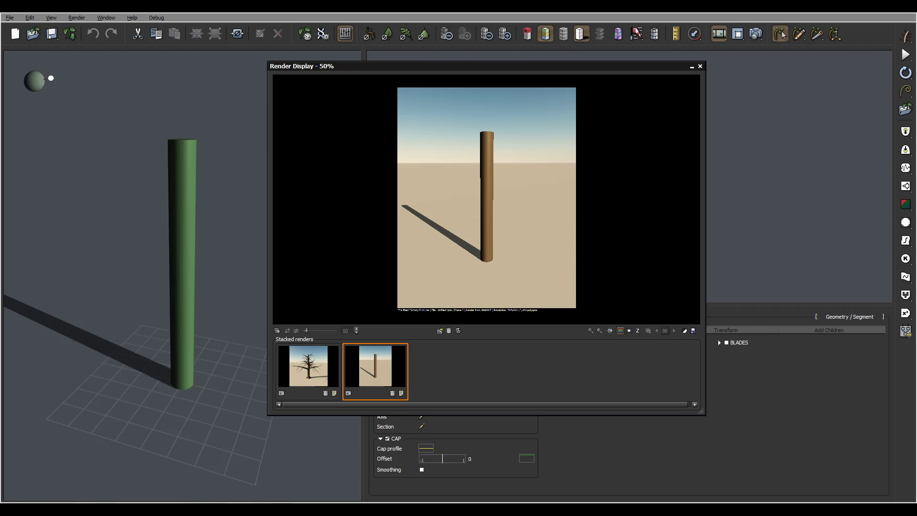